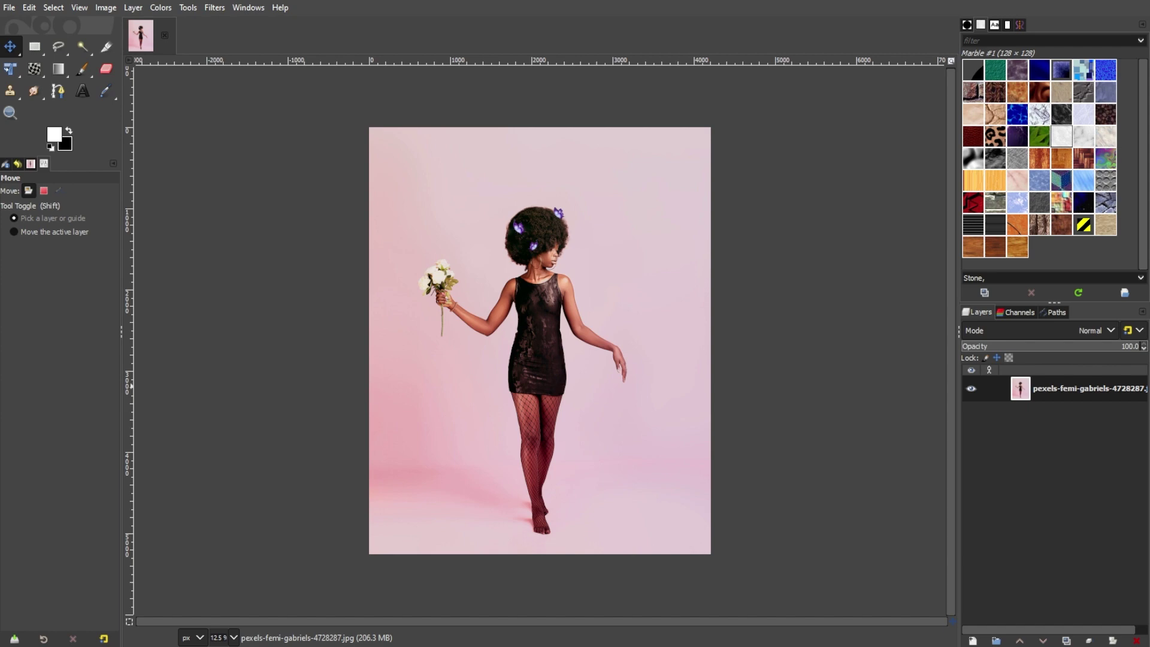
Glance at the File menu without choosing anything, then bring up the Image menu for the portrait.
click(9, 8)
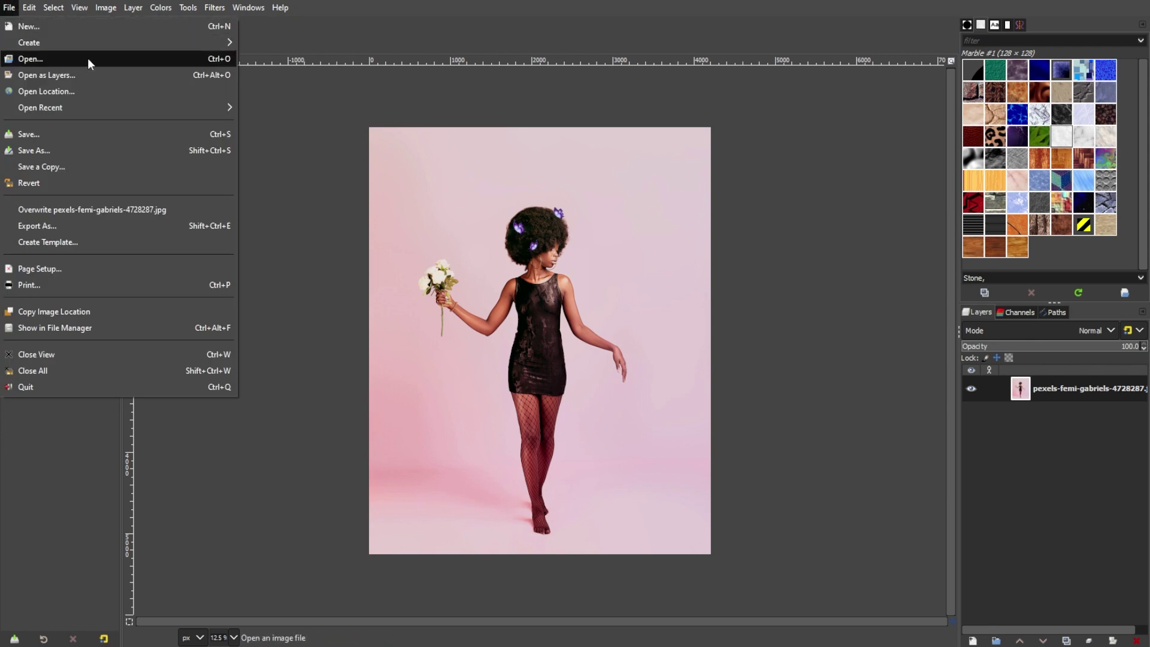
click(352, 274)
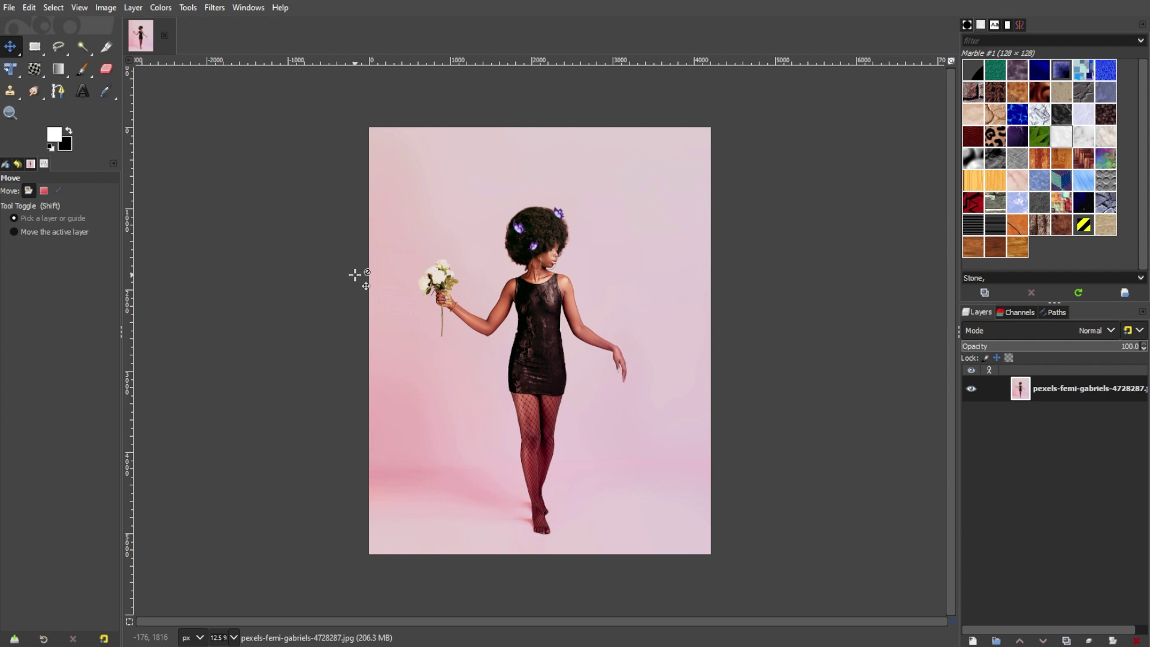
click(110, 10)
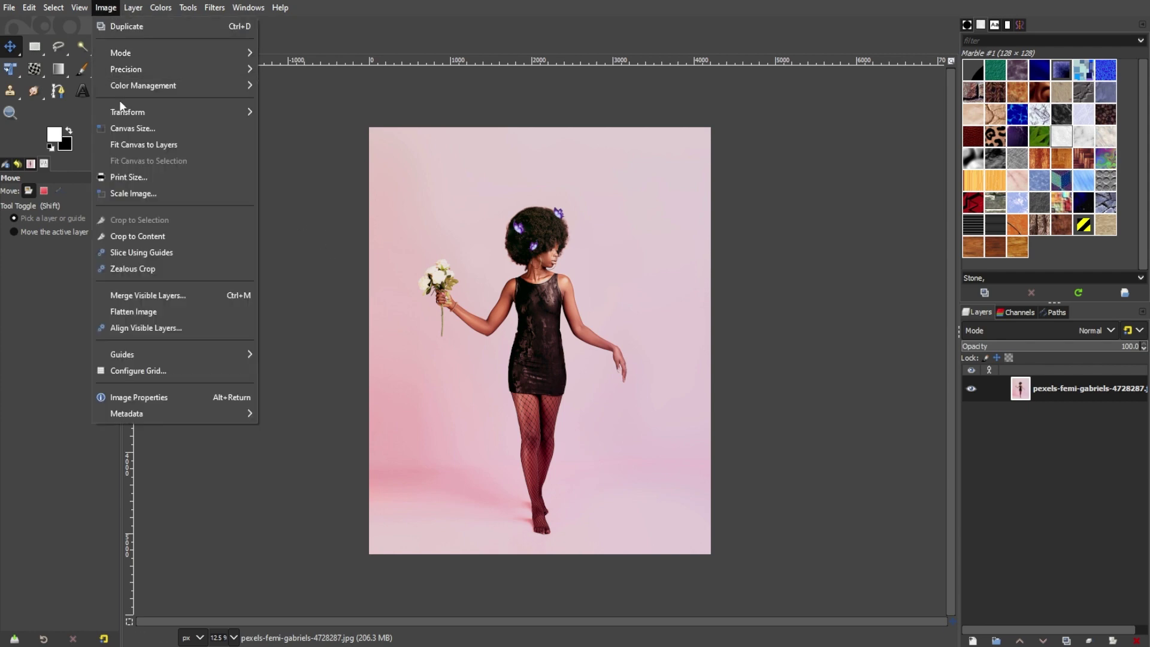
In Canvas Size, set layer resizing to All layers and fill the new area with Transparency.
click(124, 129)
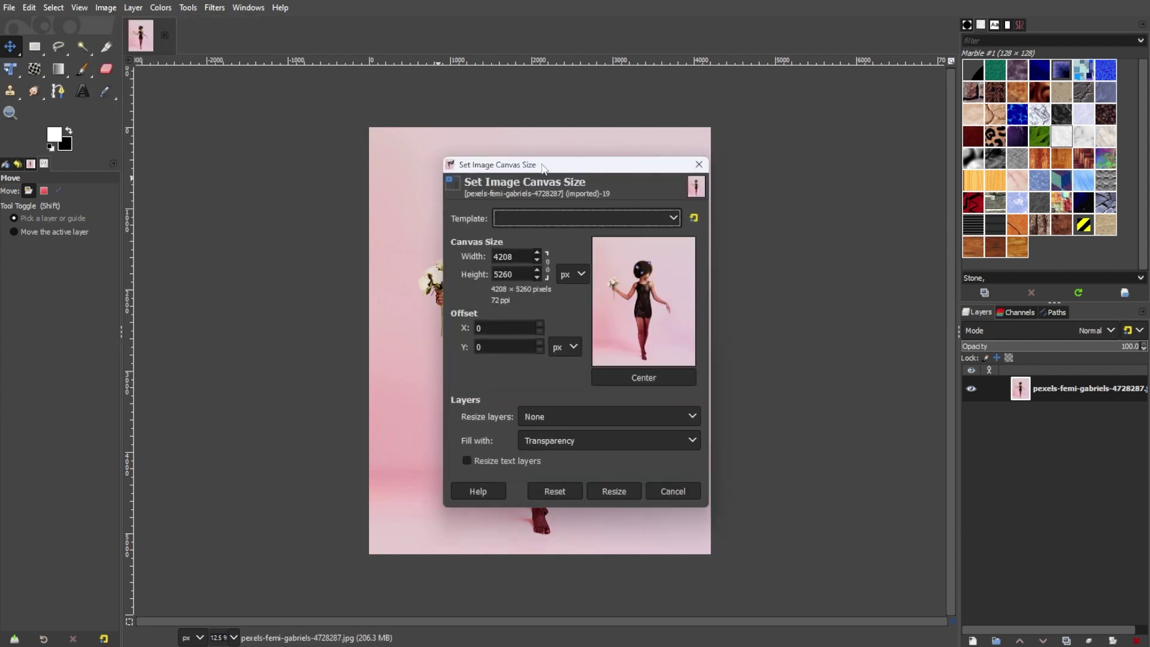
drag(542, 168, 212, 124)
click(201, 213)
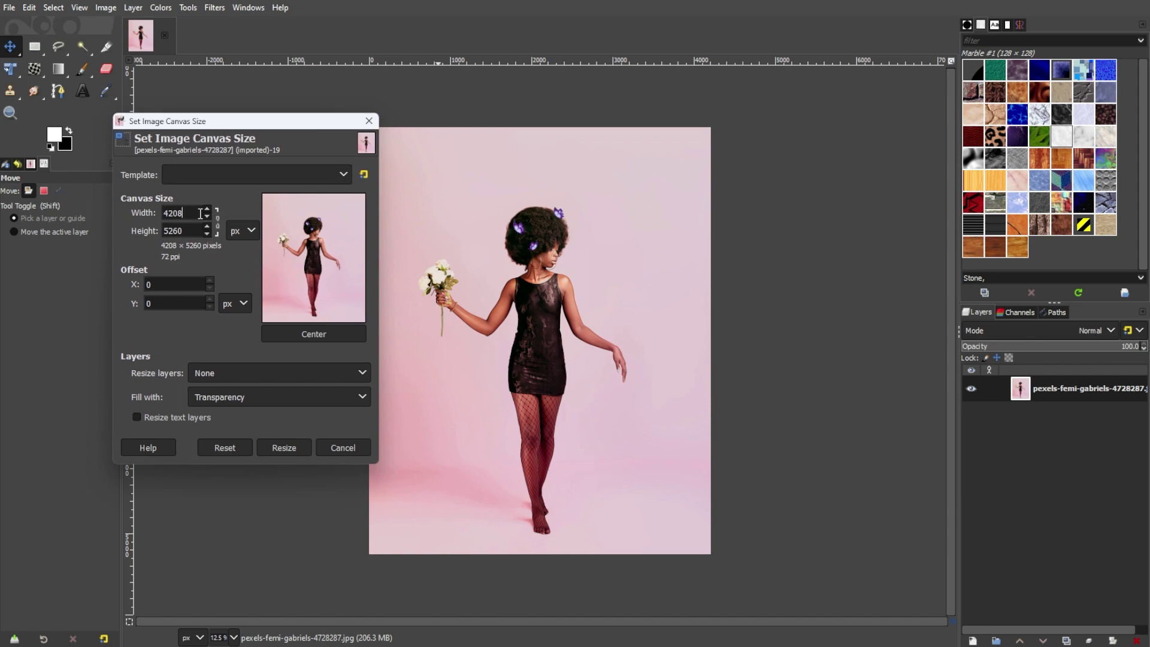
key(Tab)
key(Tab)
key(Tab)
key(Tab)
click(219, 373)
click(226, 386)
click(225, 397)
click(172, 422)
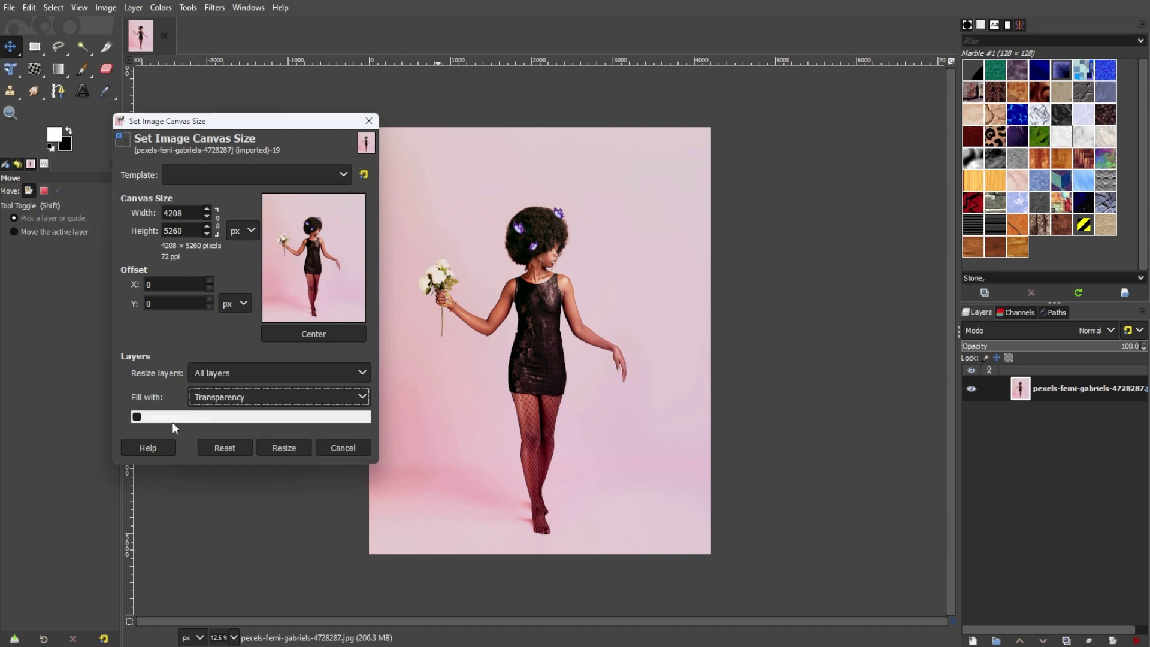
Enlarge the canvas to 4248 × 5300 px with the photo centred.
click(178, 212)
key(BackSpace)
text(4)
click(178, 233)
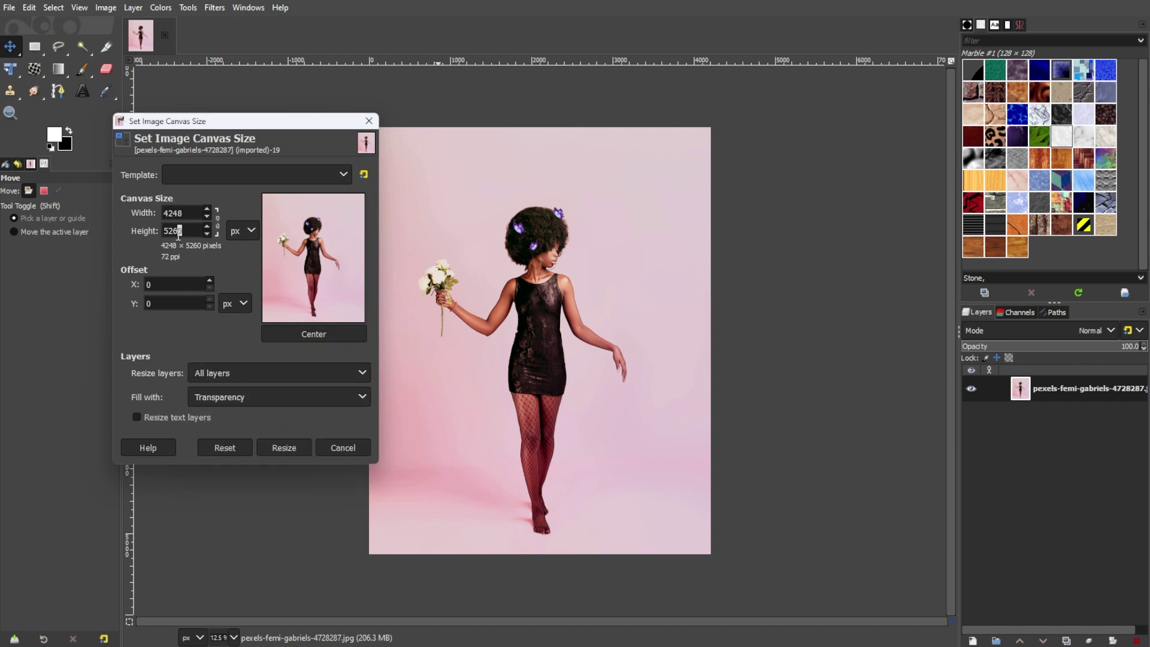
drag(173, 231, 218, 271)
text(300)
click(211, 279)
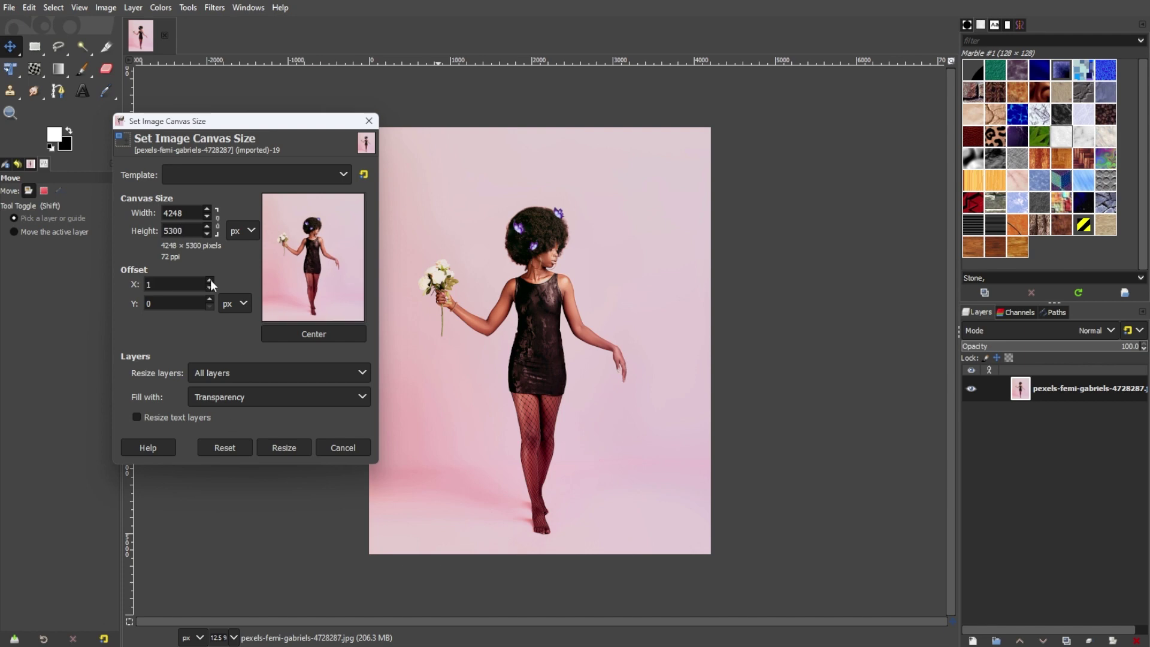
click(302, 333)
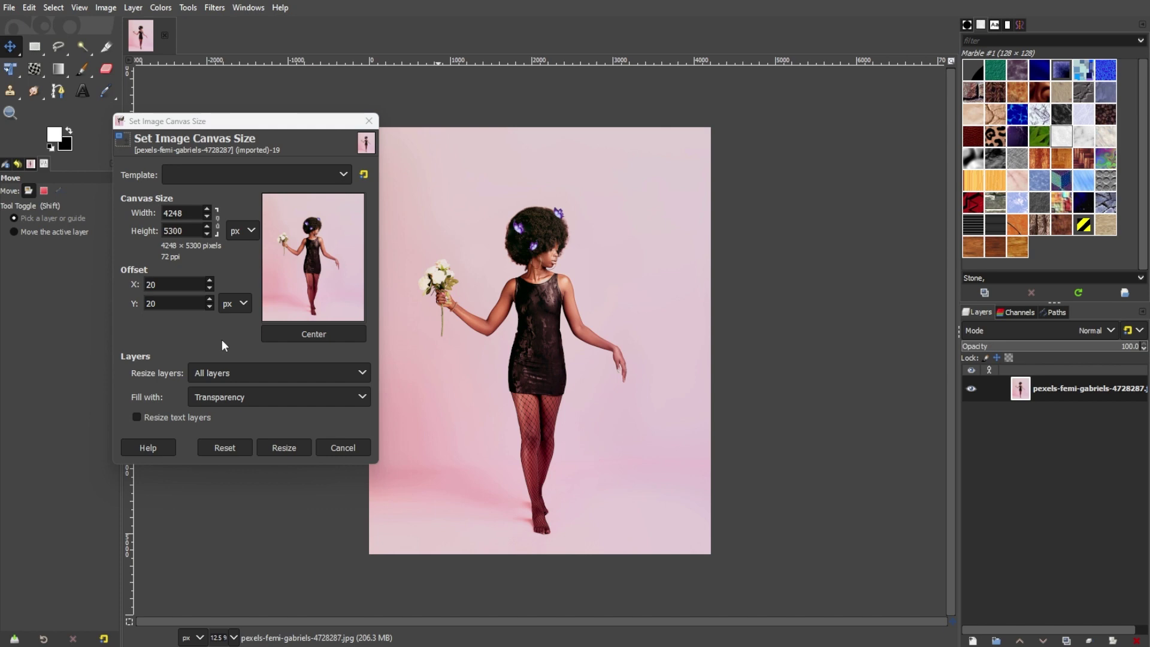
click(280, 339)
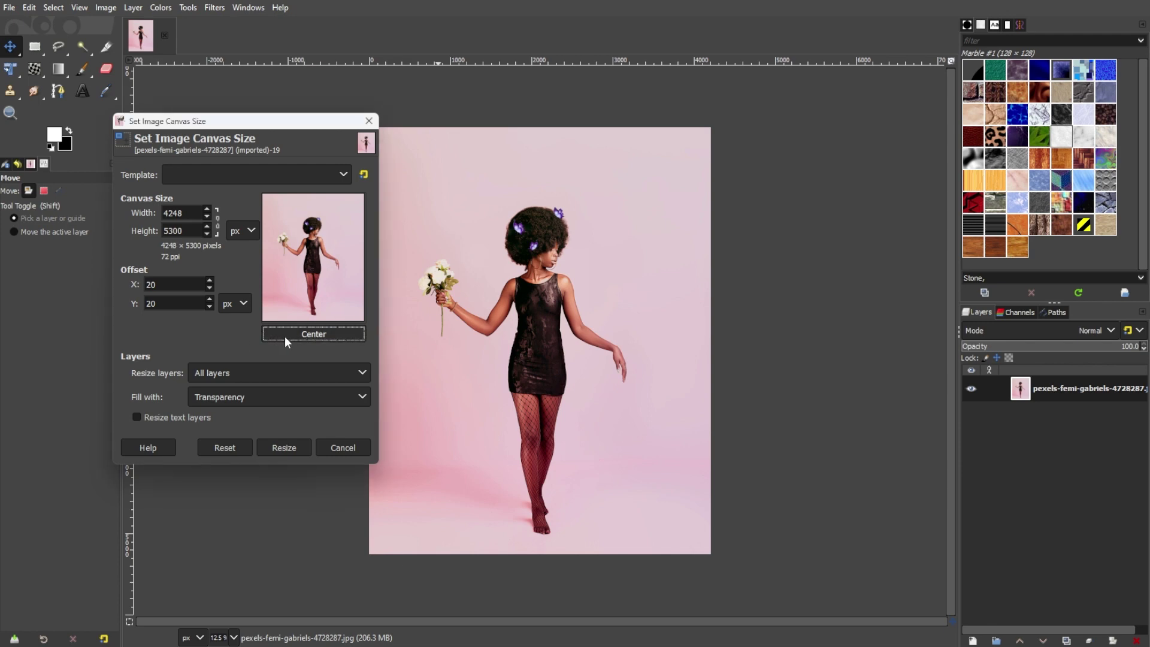
click(279, 448)
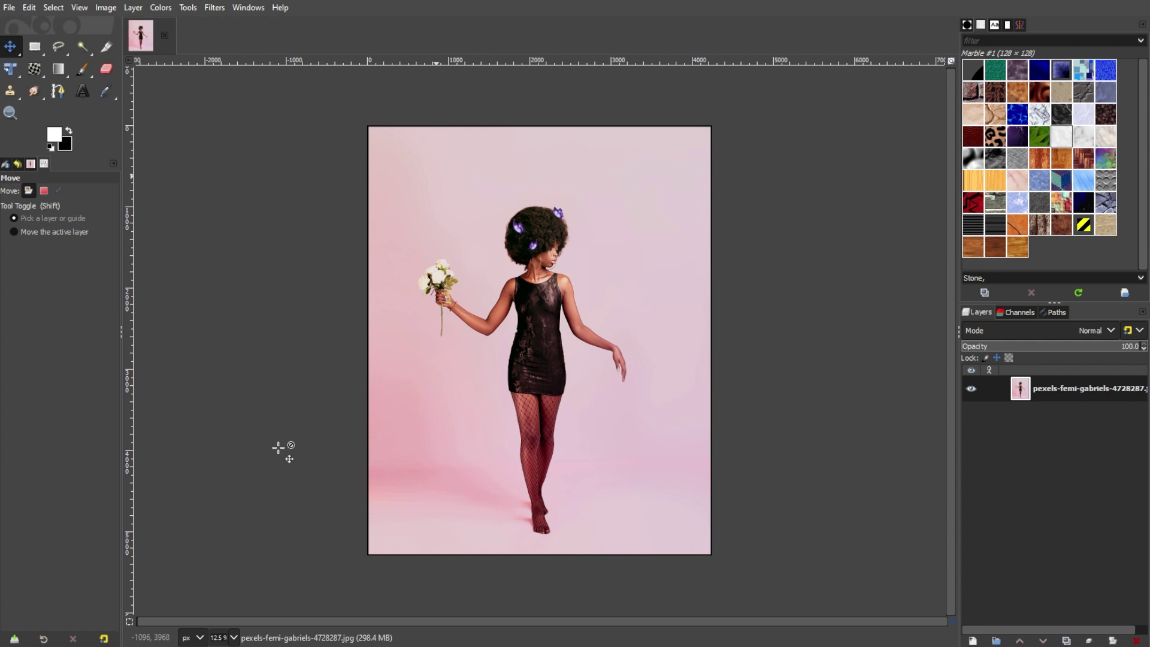
Draw a rounded rectangle selection just inside the photo edges and zoom out.
key(r)
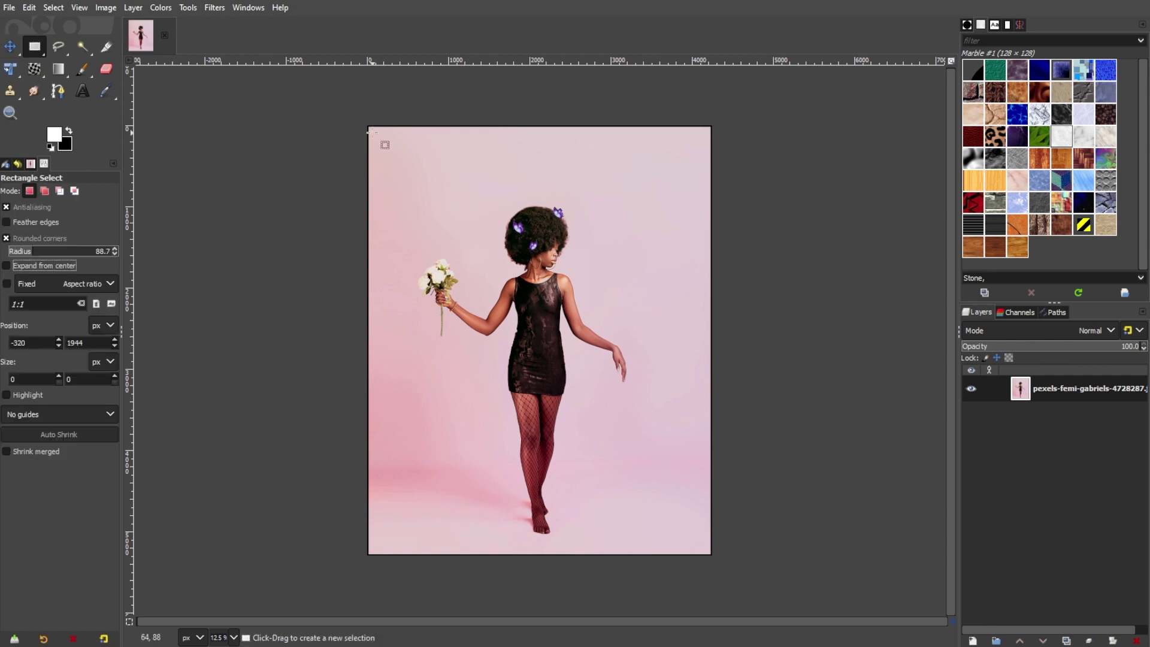
drag(373, 131, 706, 550)
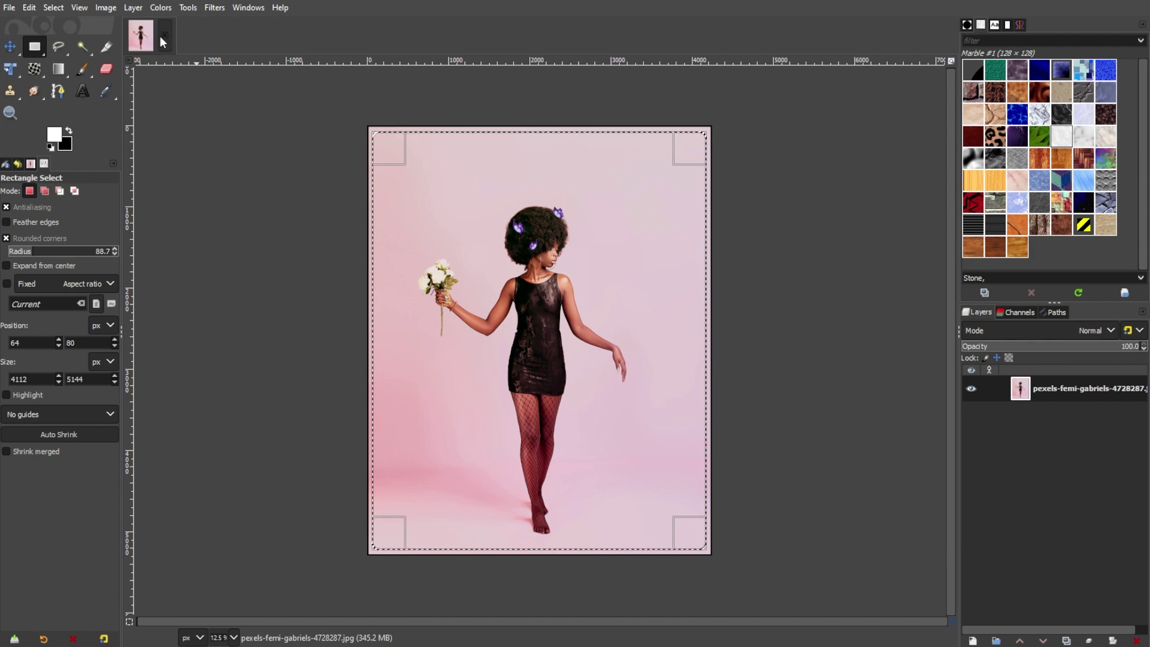
key(minus)
Convert the rounded selection into a 40 px border with Select > Border.
click(53, 7)
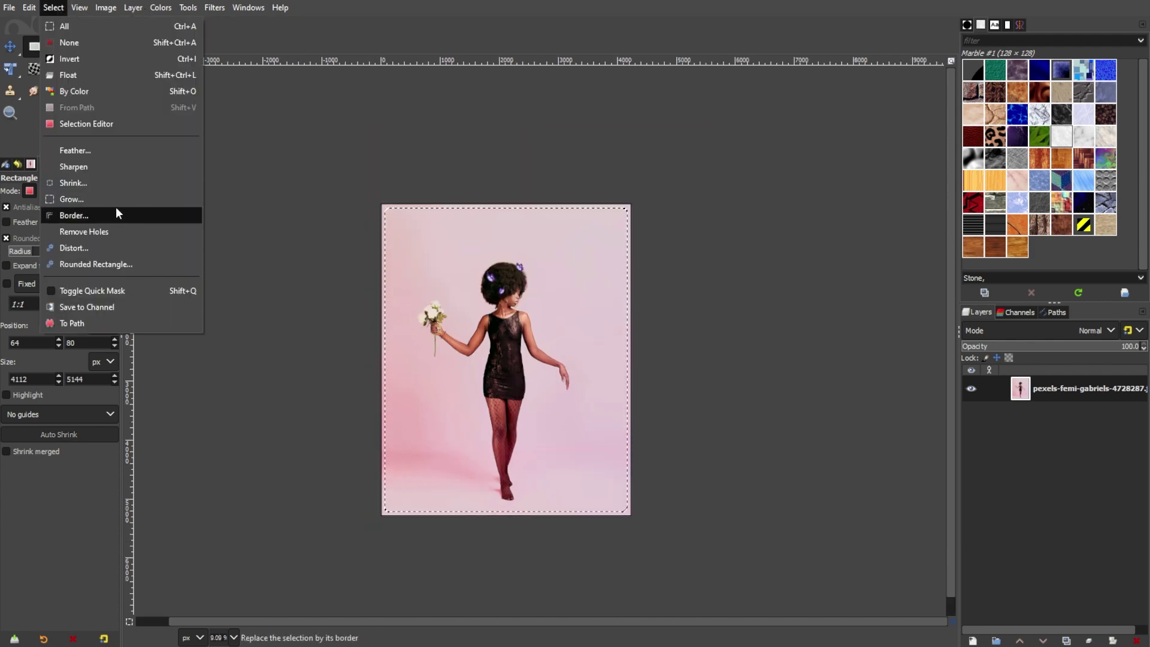
click(118, 211)
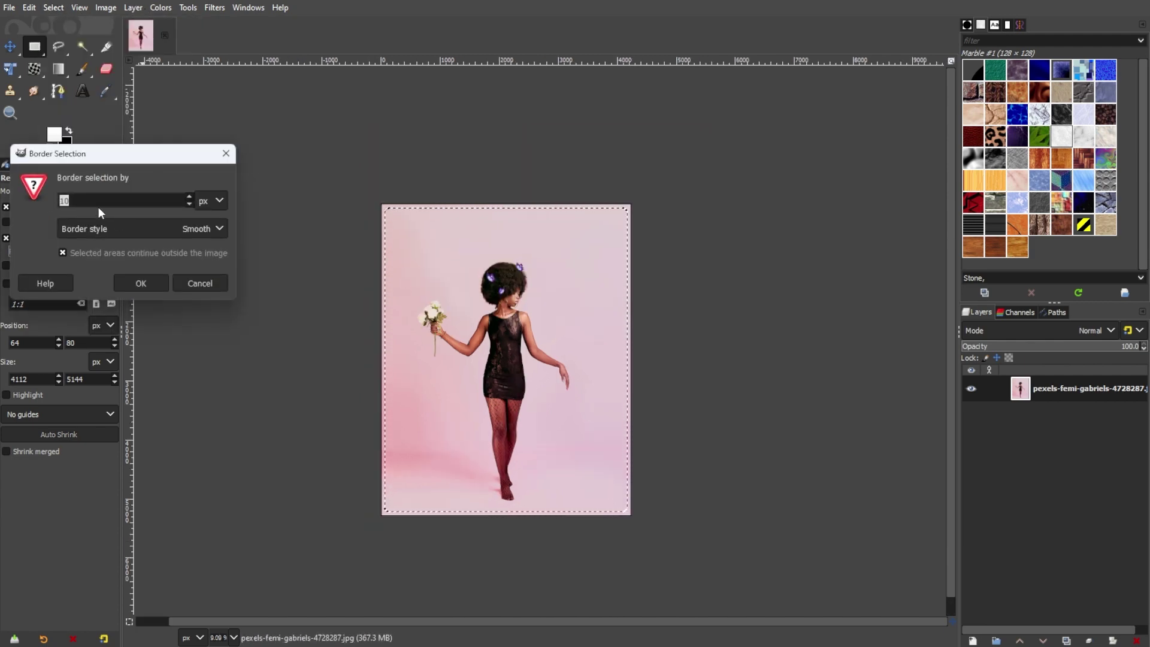
text(40)
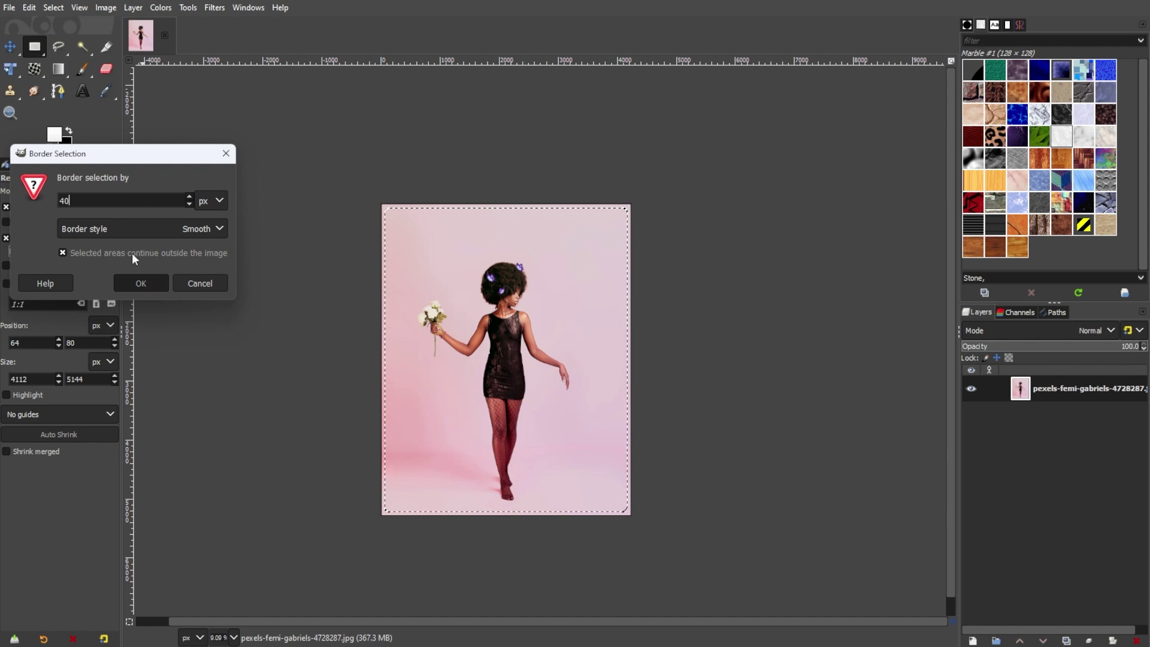
click(141, 283)
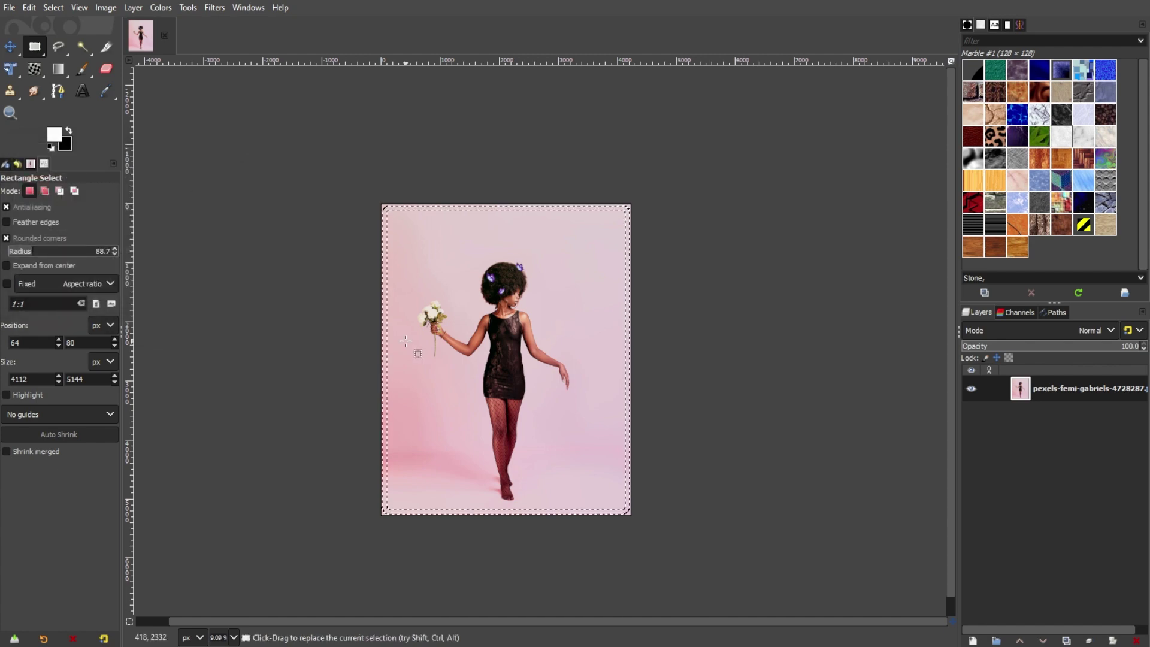
ctrl+scroll(397, 333, up, 3)
ctrl+scroll(393, 339, down, 2)
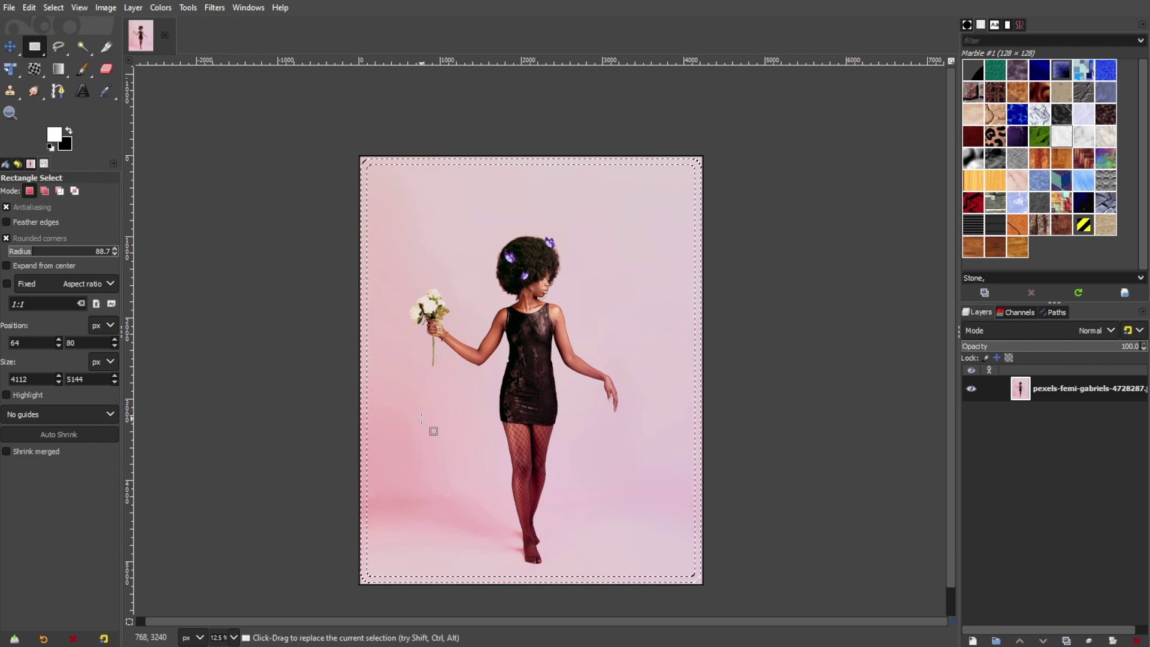
Fill the border band with black using the Bucket Fill tool.
click(58, 68)
click(94, 71)
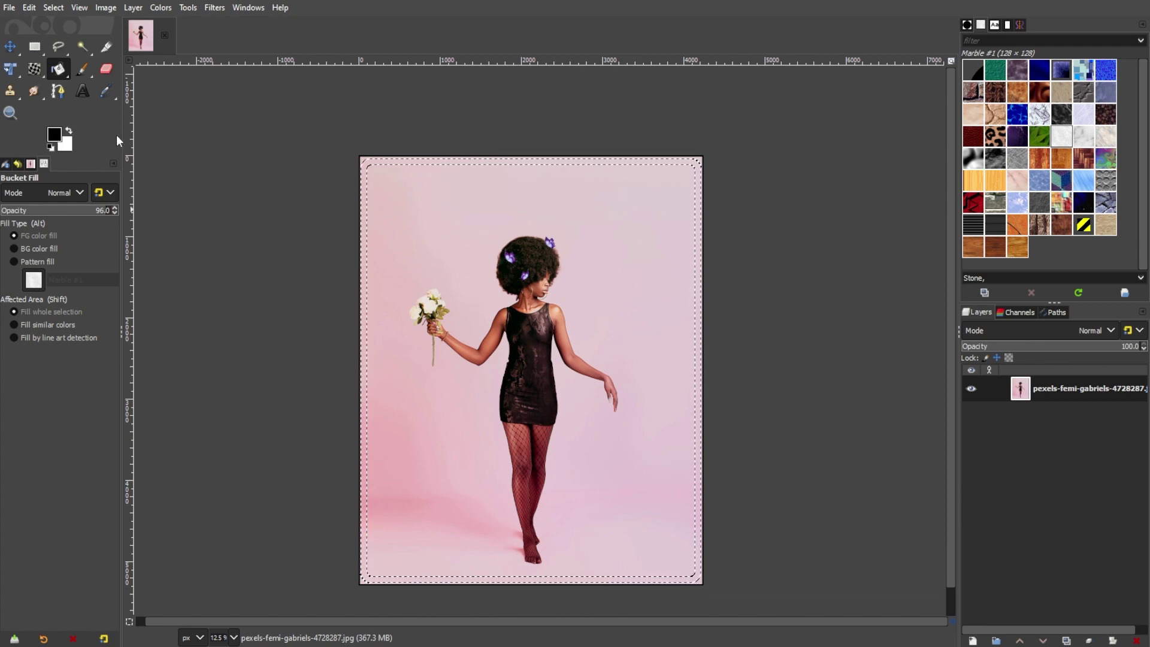
click(55, 135)
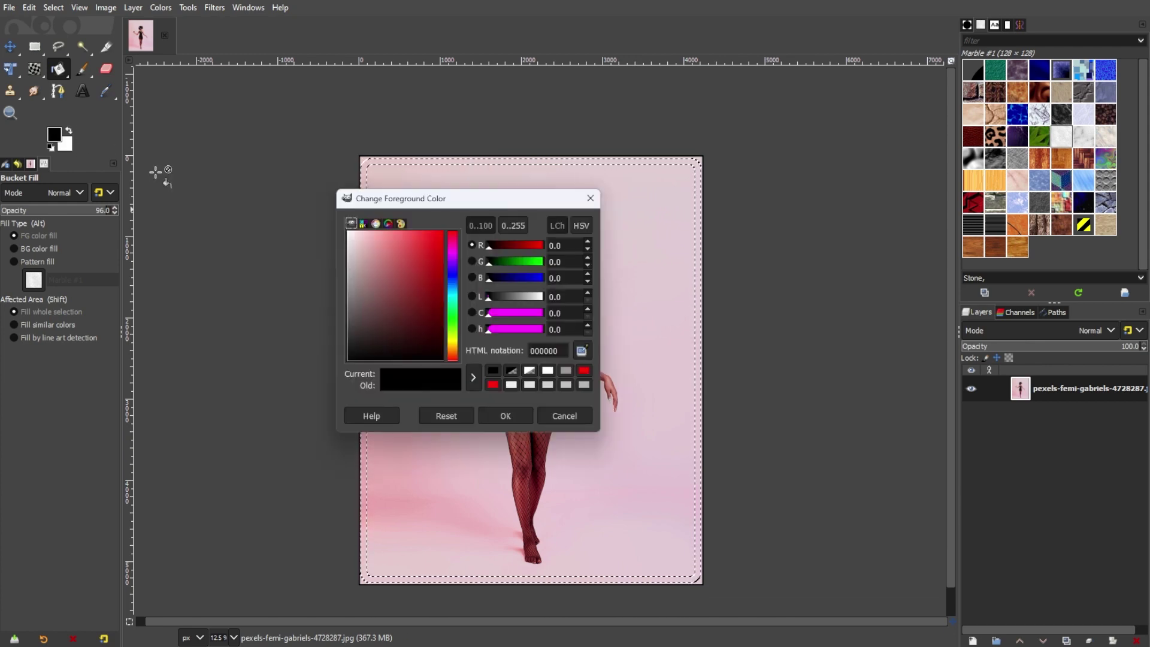
drag(431, 200, 163, 127)
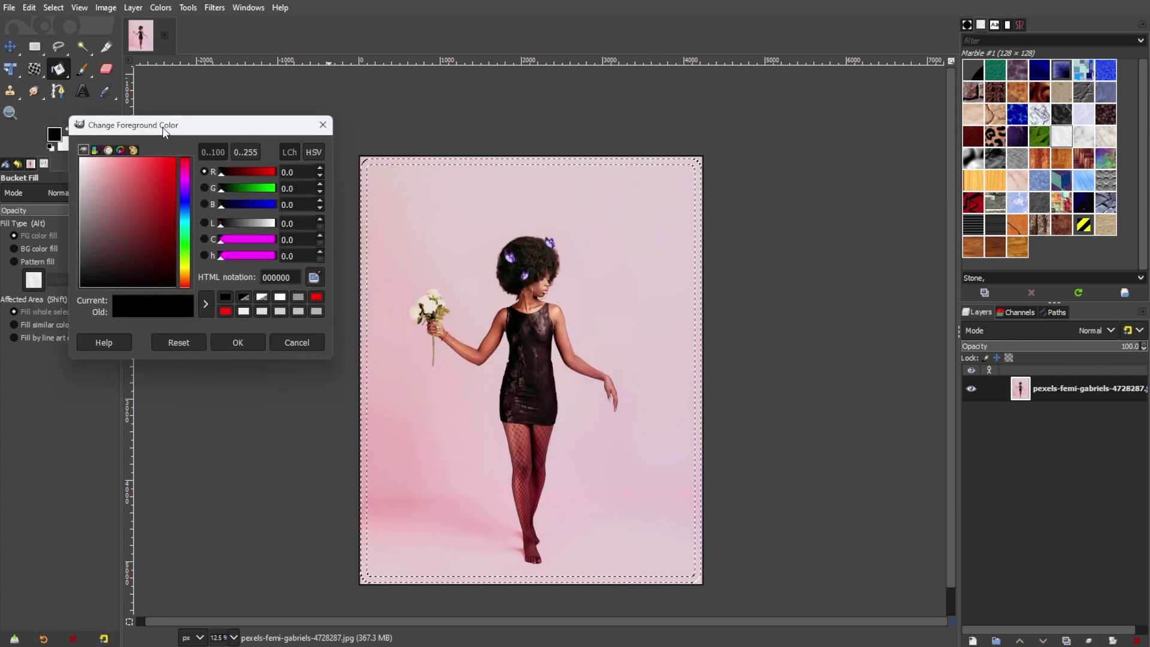
click(252, 345)
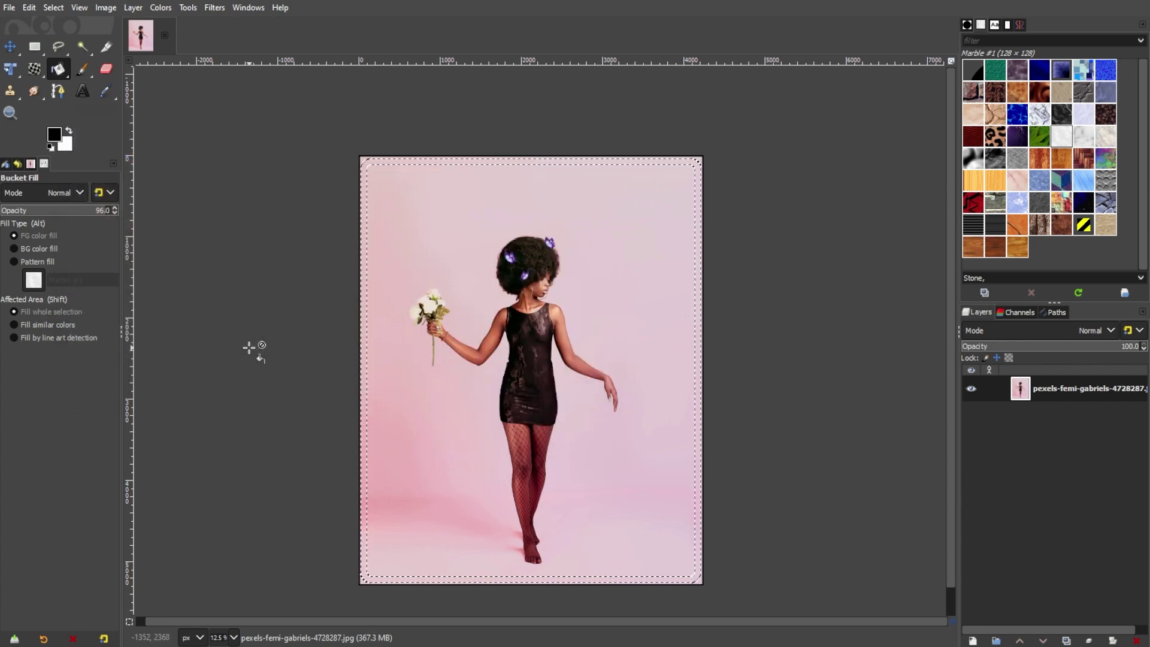
click(363, 351)
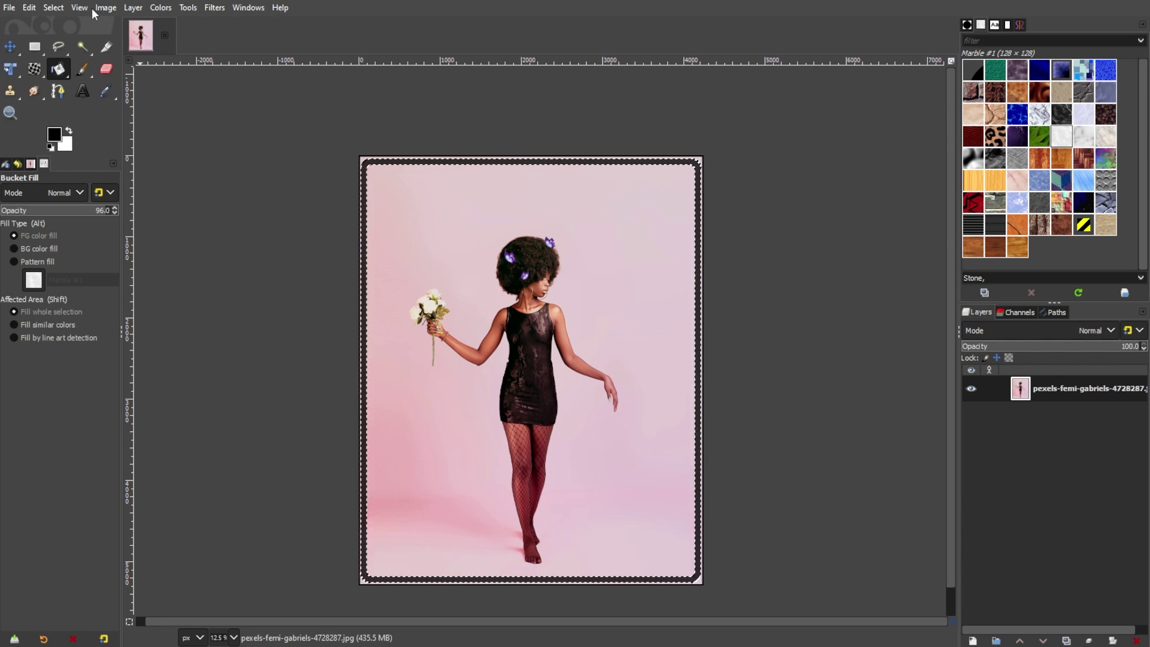
Clear the selection with Select > None.
click(61, 9)
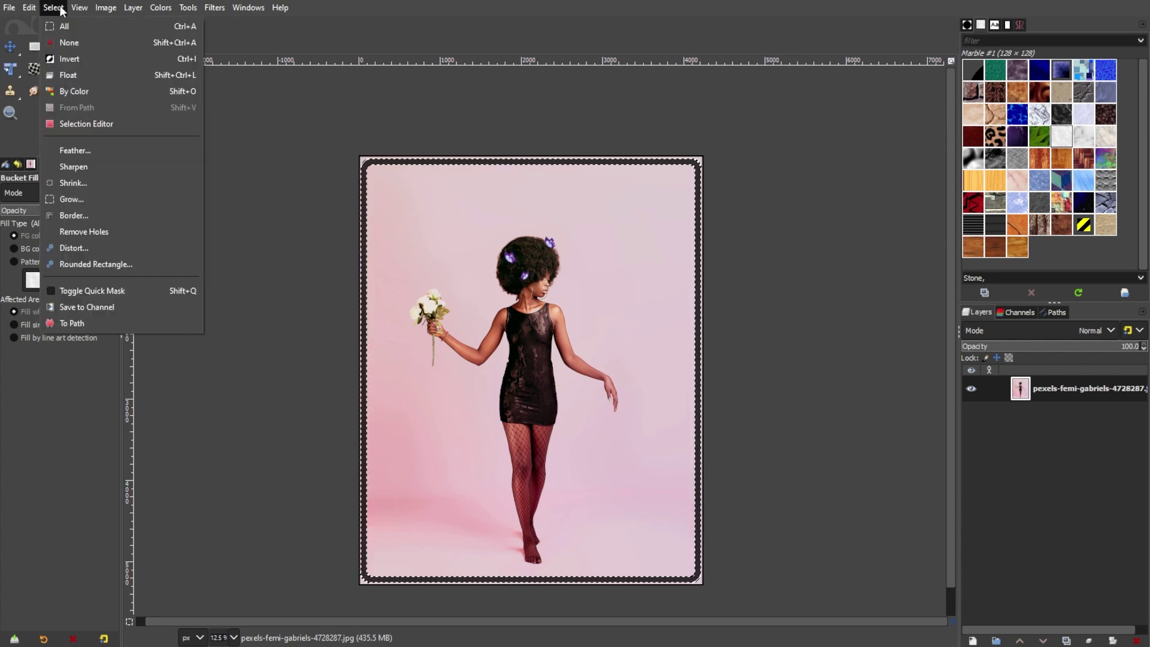
click(67, 41)
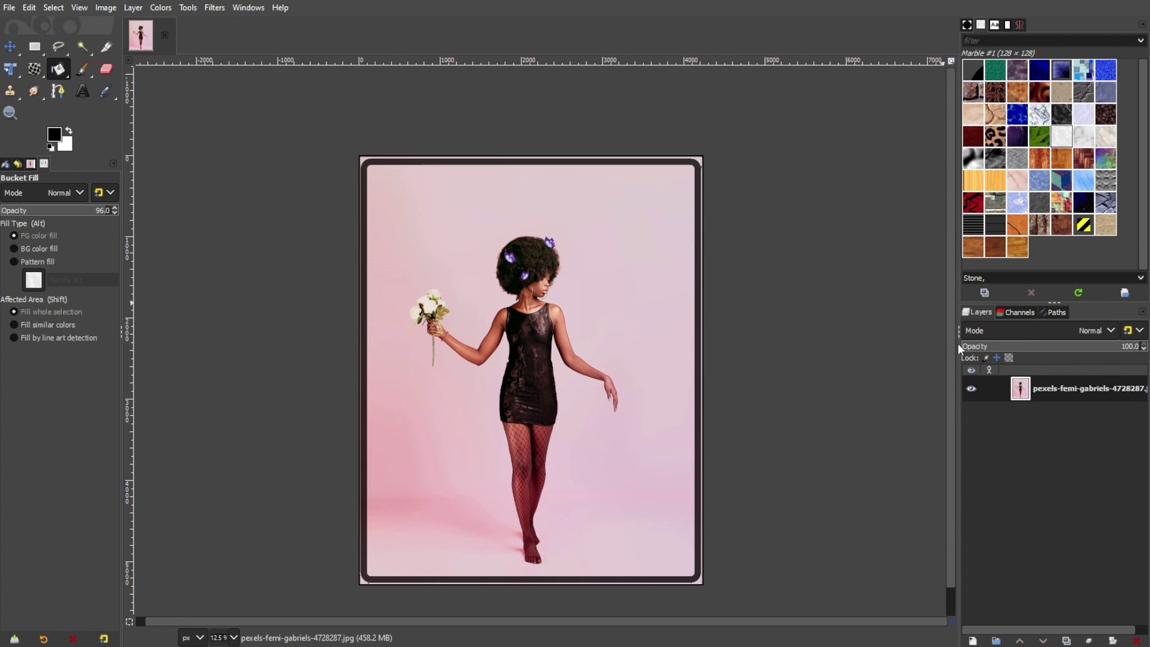
click(133, 7)
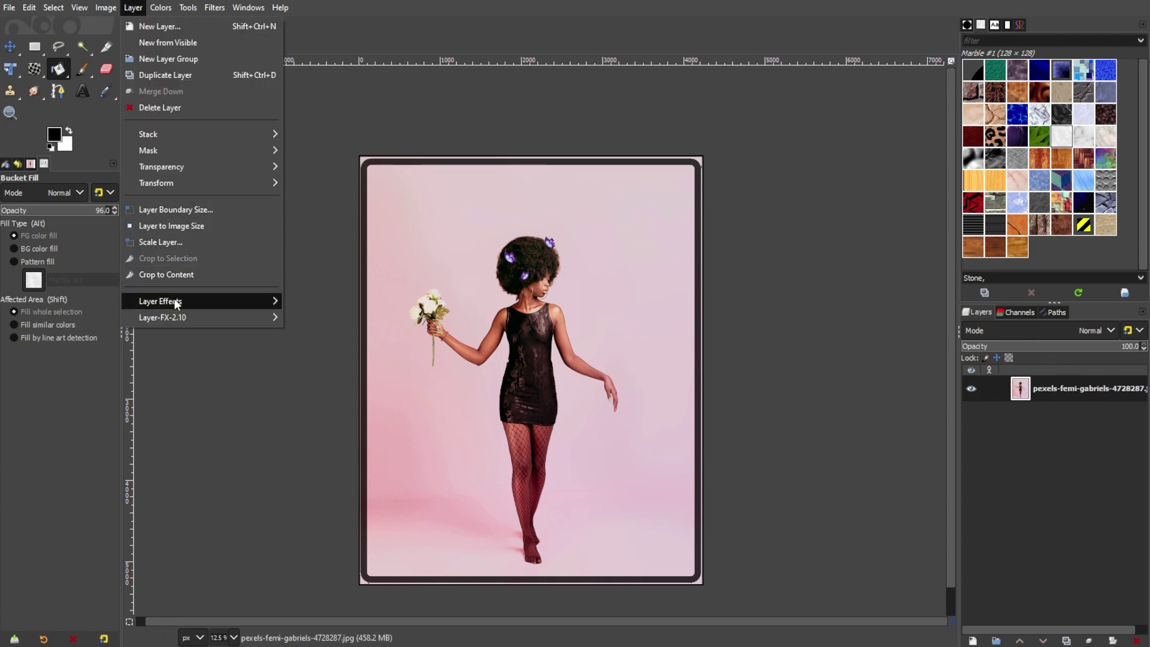
Apply Layer-FX-2.10 Stroke to create a black stroke layer.
mouse_move(254, 303)
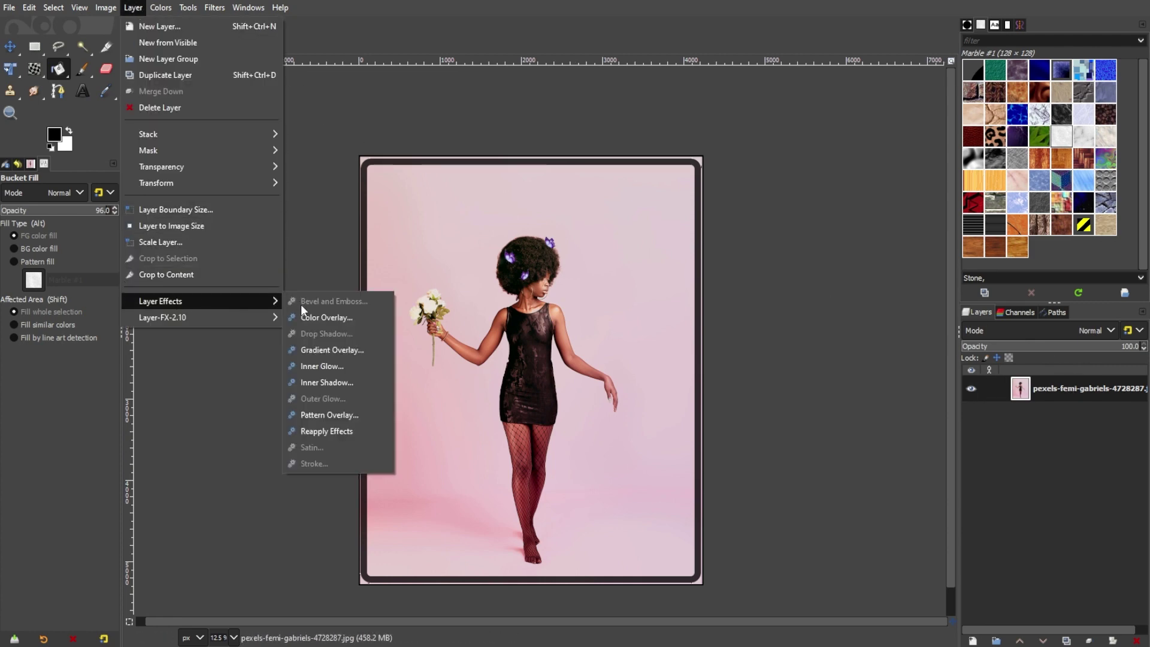
mouse_move(221, 315)
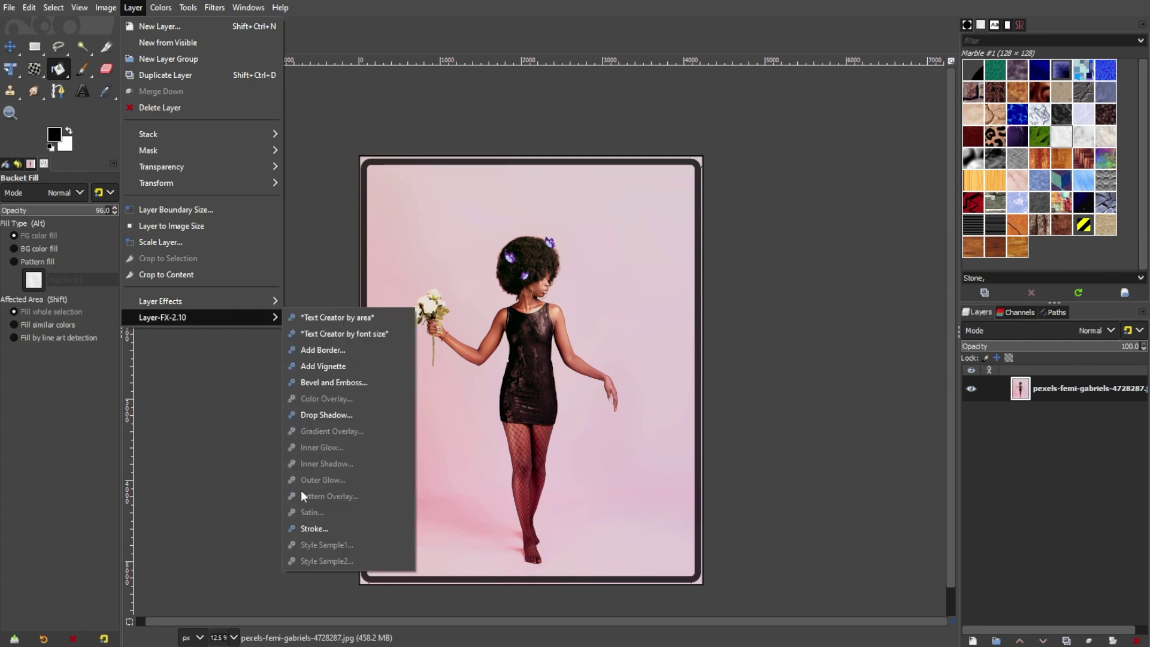
click(310, 529)
mouse_move(276, 146)
mouse_down()
mouse_move(188, 61)
mouse_move(172, 81)
mouse_move(208, 94)
mouse_move(146, 91)
mouse_move(263, 86)
mouse_up()
click(376, 480)
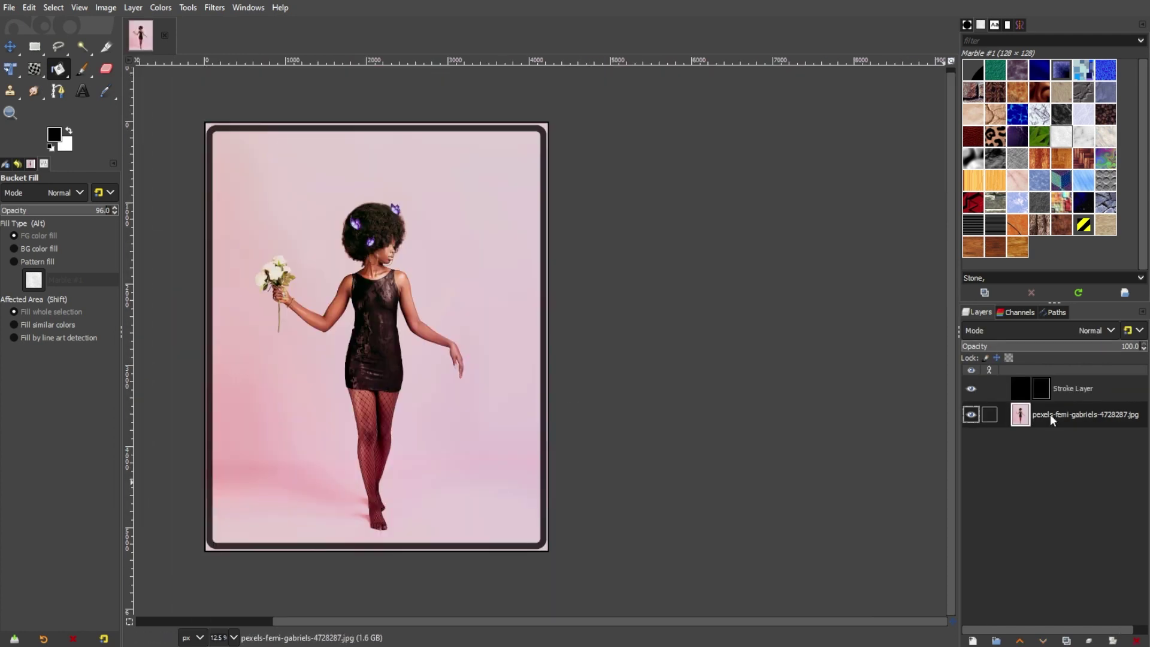
Scale and nudge the stroke layer with Unified Transform and Move to fit around the image.
key(shift+t)
click(468, 252)
drag(549, 122, 565, 103)
key(ctrl+z)
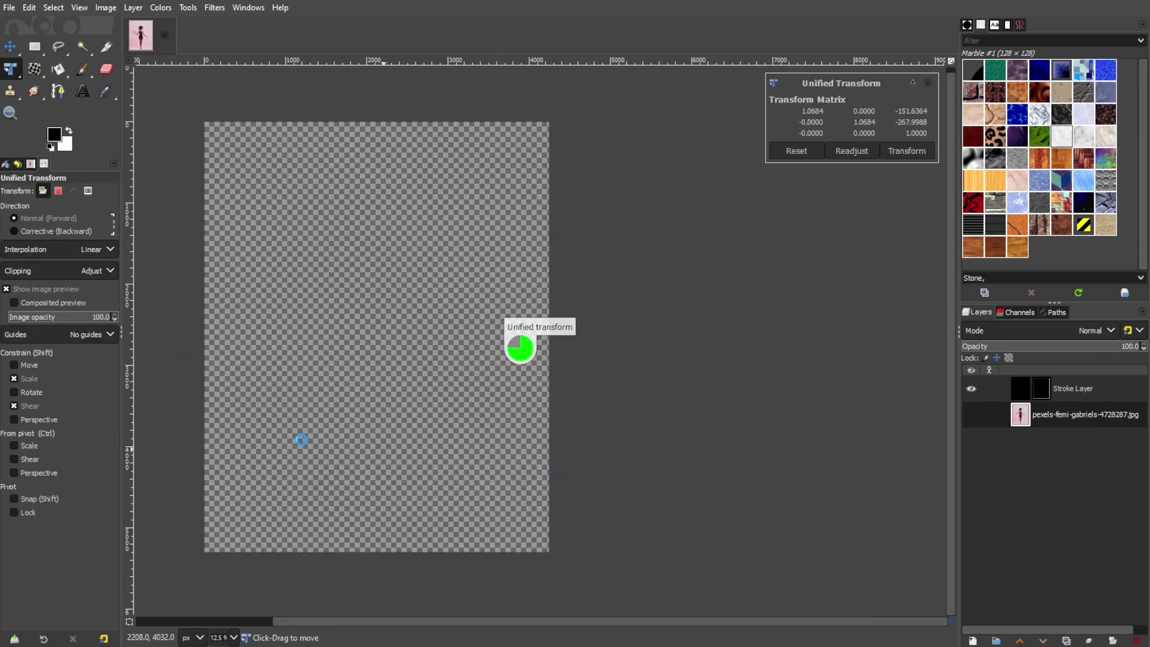
key(m)
drag(448, 302, 450, 305)
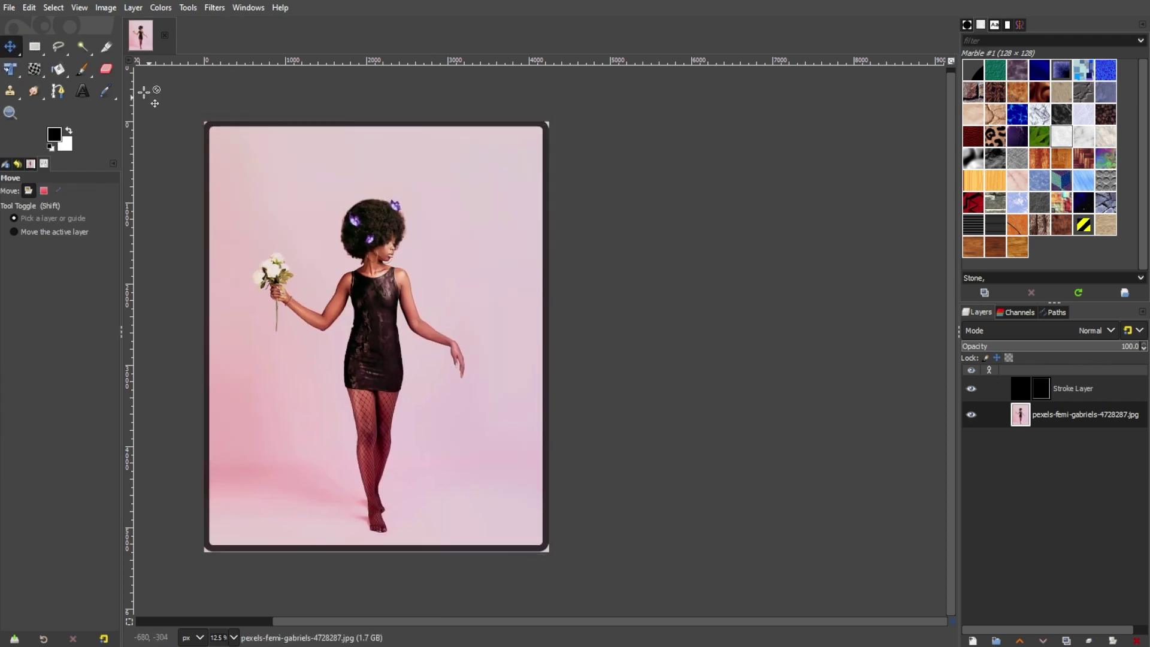
key(shift+t)
click(262, 179)
click(519, 342)
key(m)
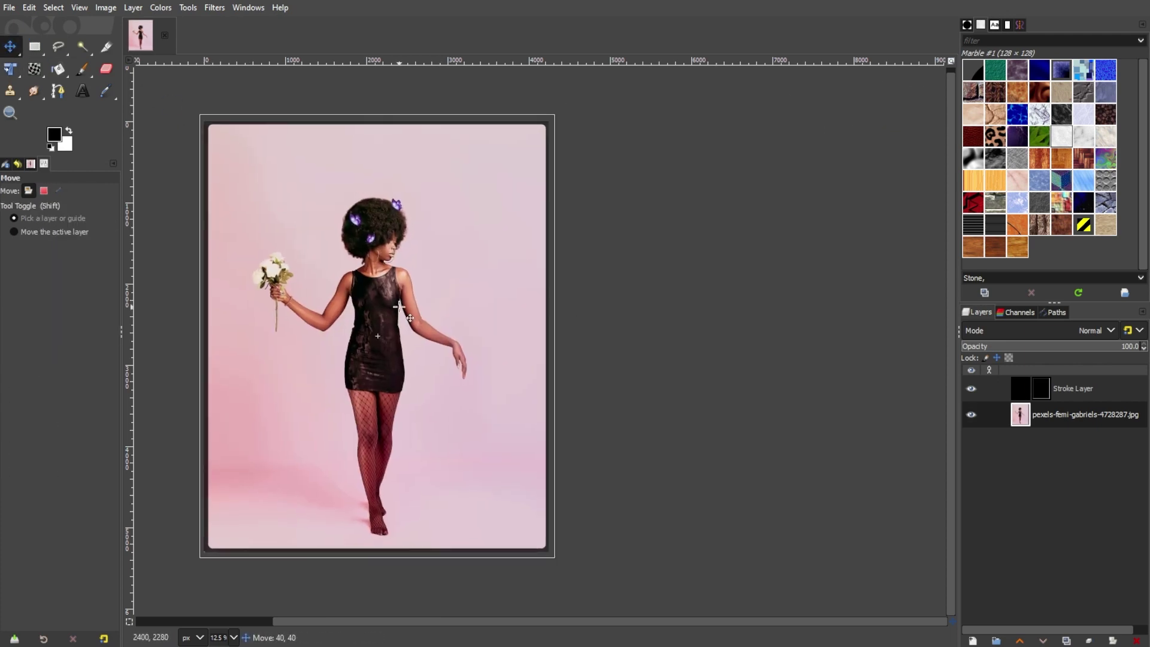